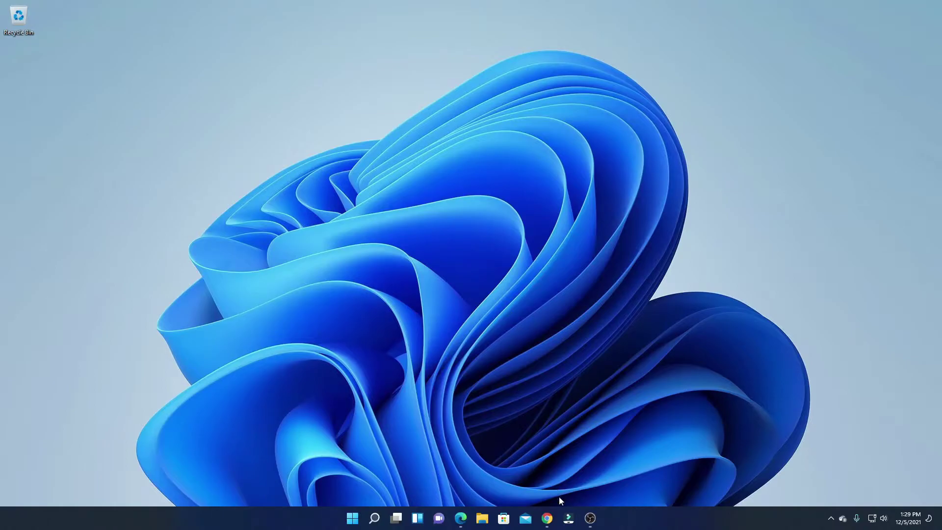
Restore Chrome from the taskbar, showing the Google results for 'libre office'.
{"action": "left_click", "coordinate": [547, 518]}
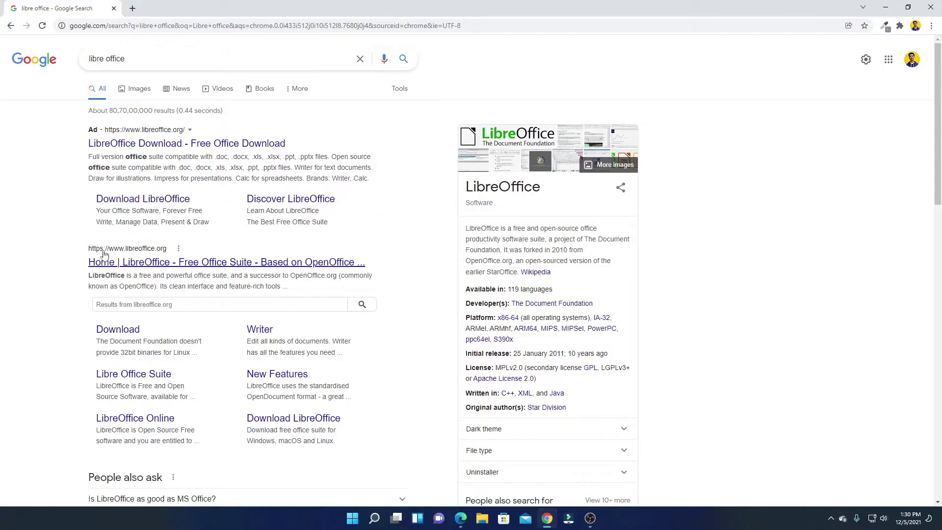
Open the 'Home | LibreOffice' result and bring up the DOWNLOAD dropdown on libreoffice.org.
{"action": "left_click", "coordinate": [167, 263]}
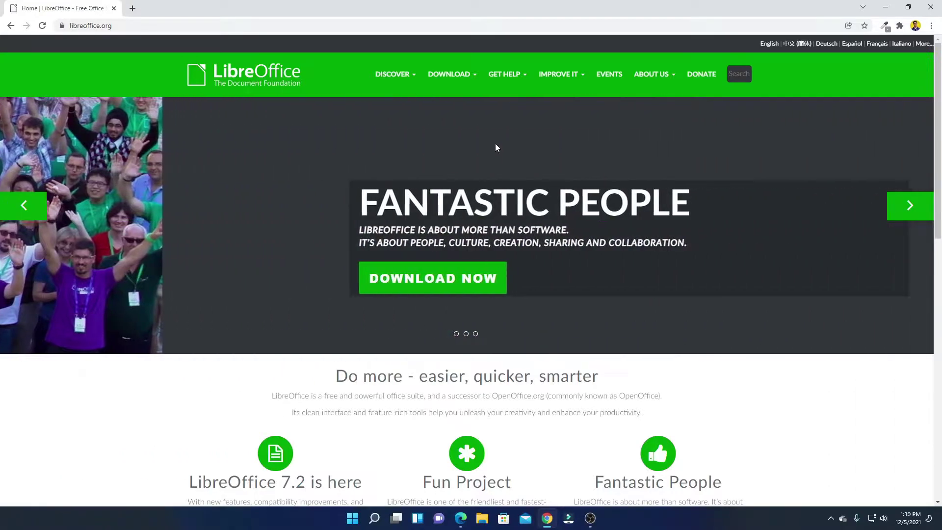
{"action": "scroll", "coordinate": [497, 140], "scroll_direction": "down", "scroll_amount": 4}
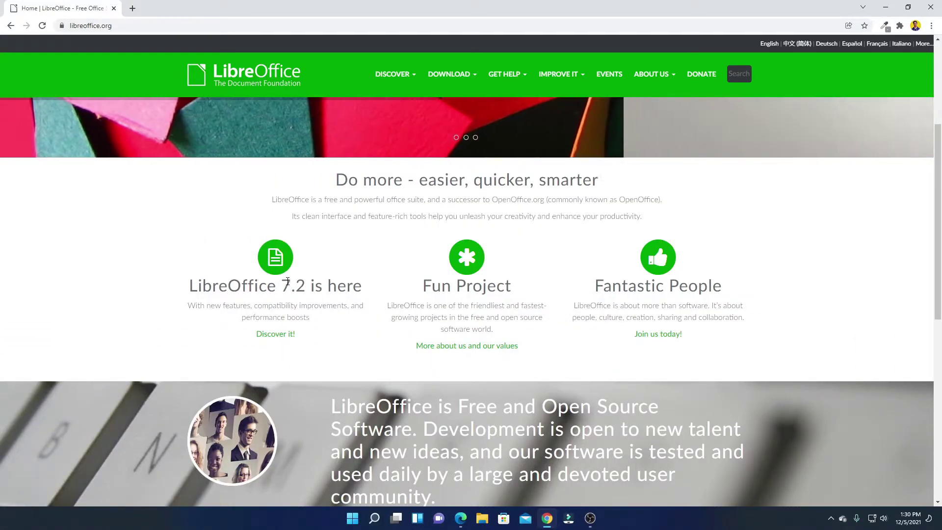
{"action": "left_click_drag", "start_coordinate": [280, 286], "coordinate": [327, 285]}
{"action": "left_click", "coordinate": [218, 240]}
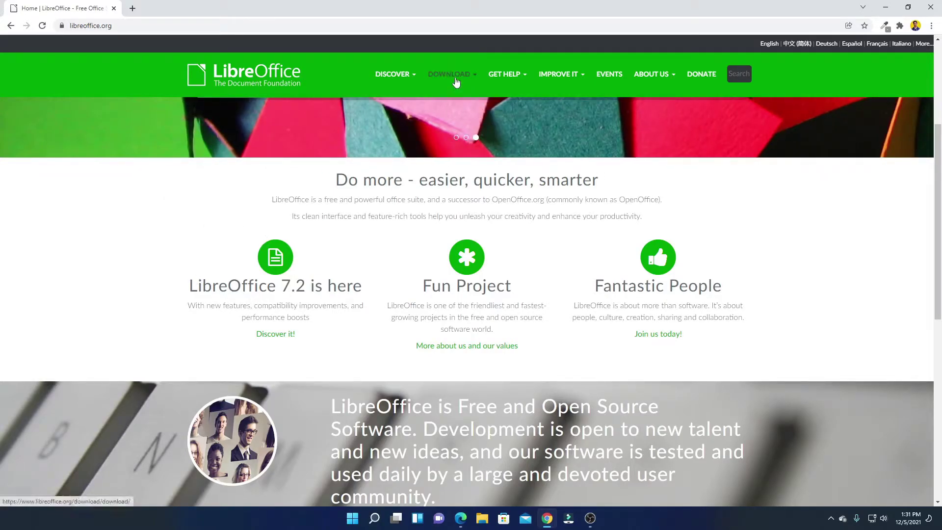
{"action": "mouse_move", "coordinate": [458, 77]}
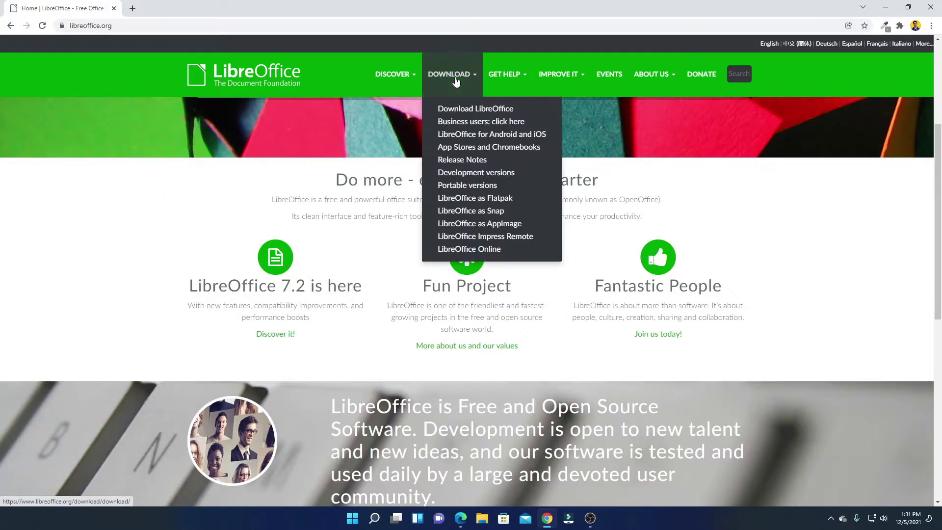
Download LibreOffice_7.2.3_Win_x64.msi for Windows (64-bit) and open the installer.
{"action": "left_click", "coordinate": [492, 109]}
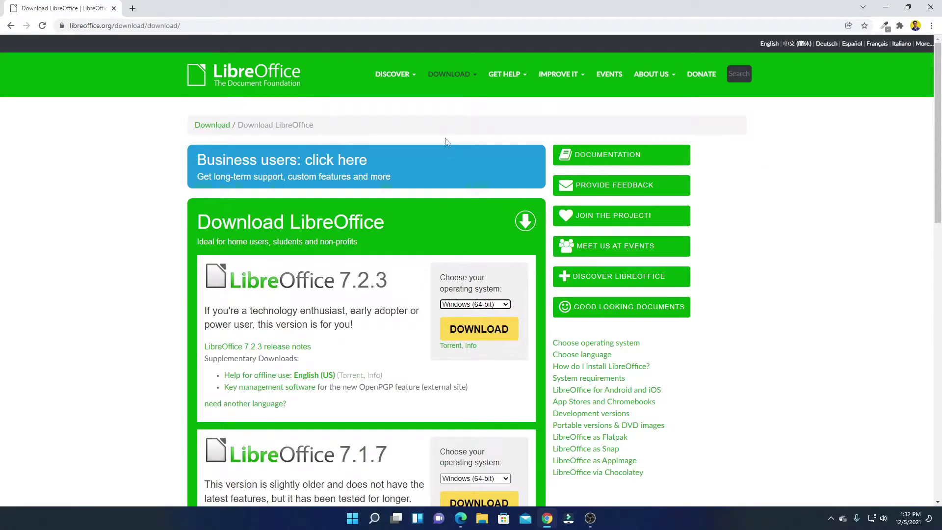
{"action": "left_click", "coordinate": [501, 307]}
{"action": "left_click", "coordinate": [486, 348]}
{"action": "left_click", "coordinate": [485, 334]}
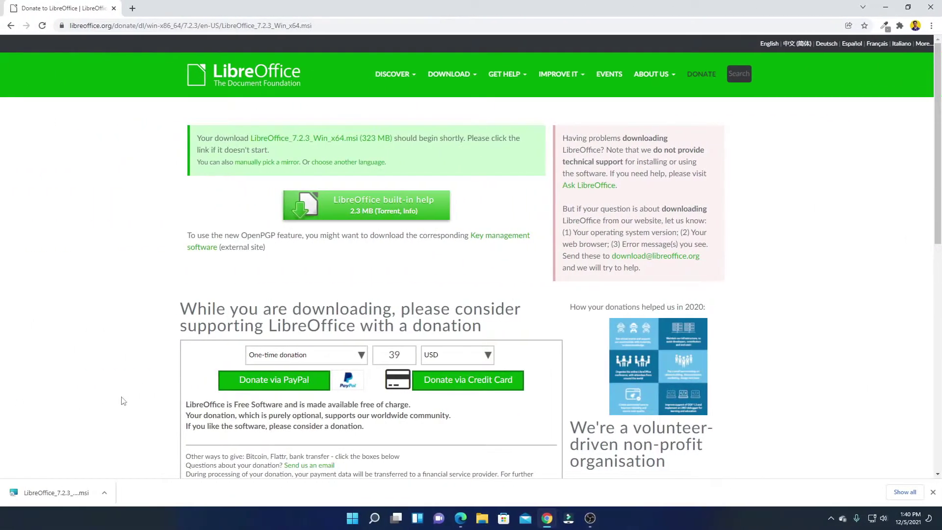
{"action": "left_click", "coordinate": [103, 492]}
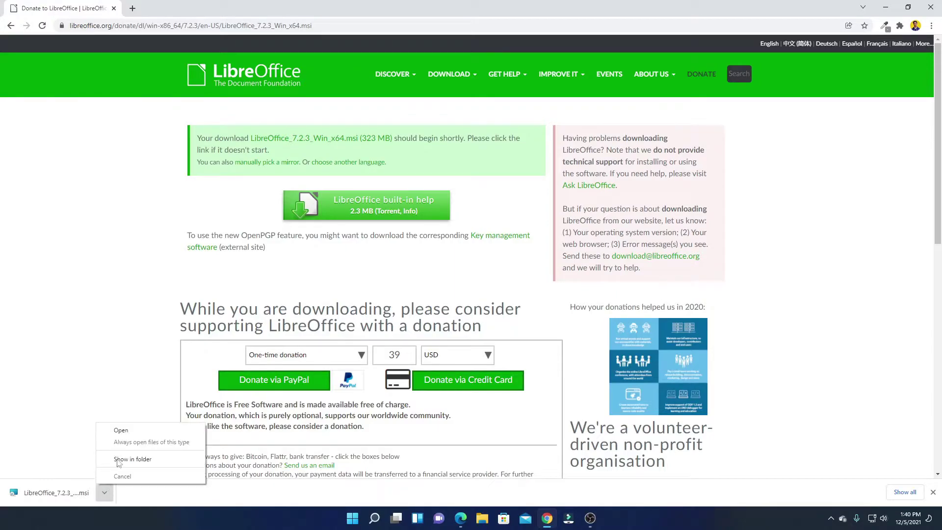
{"action": "left_click", "coordinate": [120, 431]}
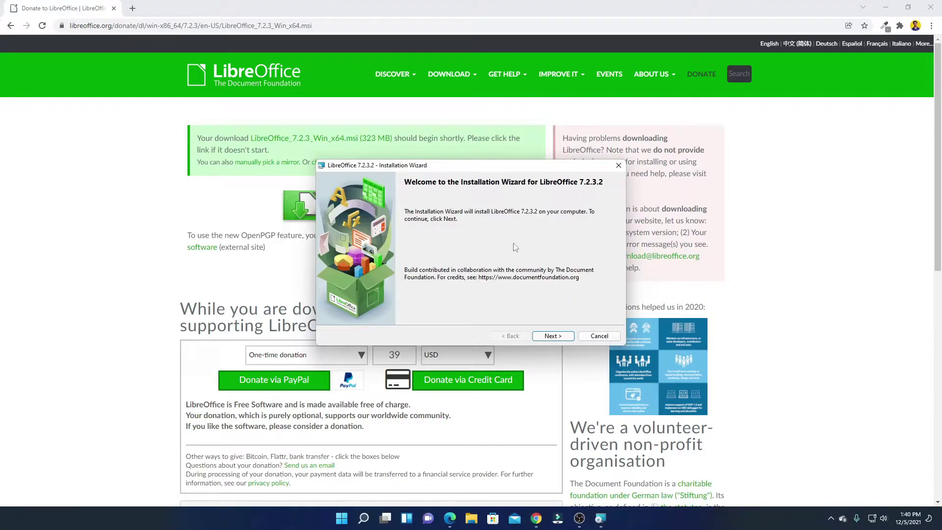
Minimize Chrome, pass the Welcome page and choose the Custom setup type.
{"action": "left_click", "coordinate": [886, 7]}
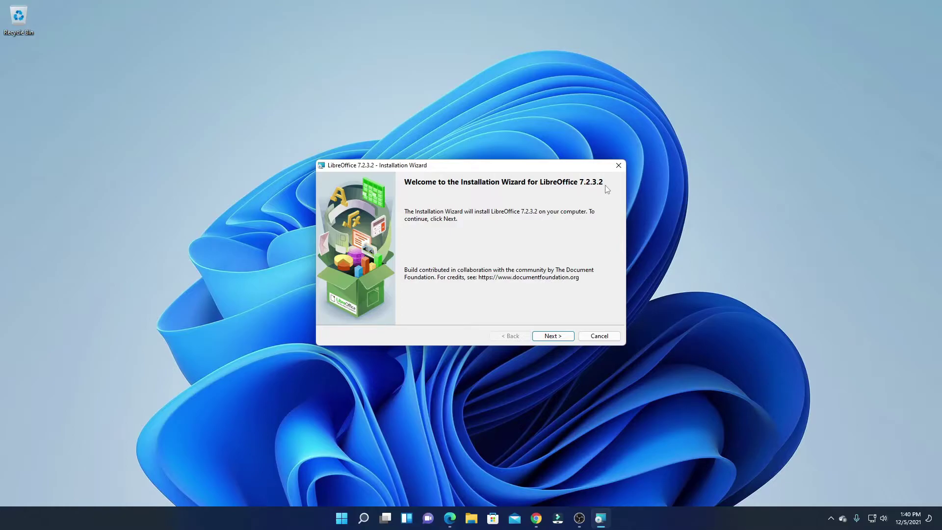
{"action": "left_click", "coordinate": [564, 336]}
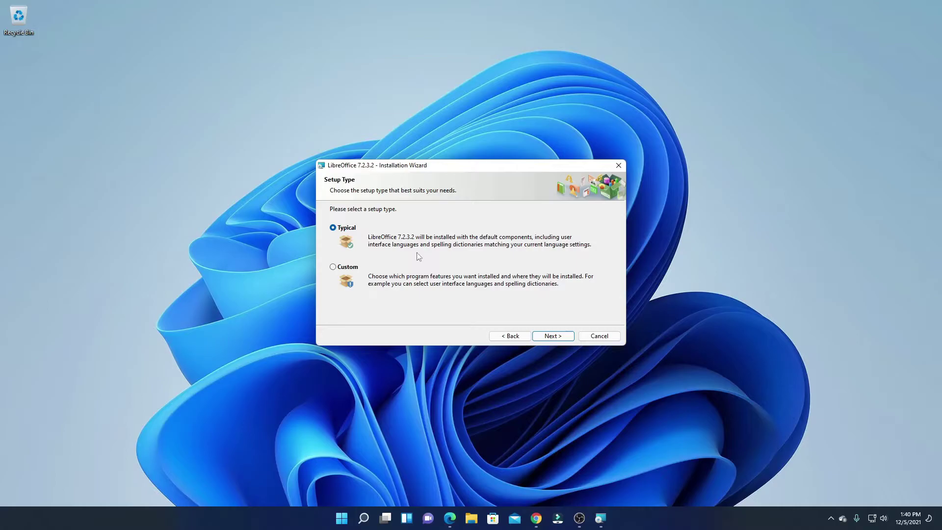
{"action": "left_click", "coordinate": [344, 270]}
{"action": "left_click", "coordinate": [553, 336]}
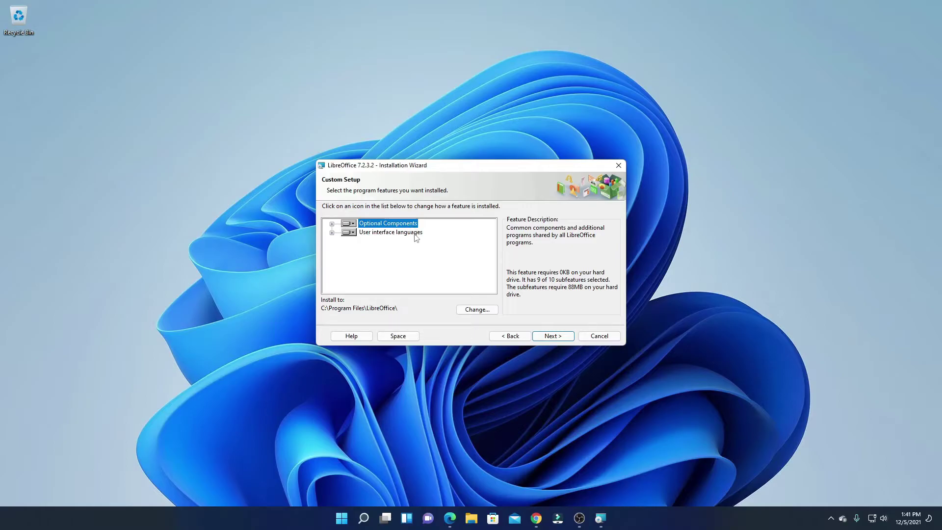
Expand User interface languages and review the listed languages, leaving features at default.
{"action": "left_click", "coordinate": [353, 233]}
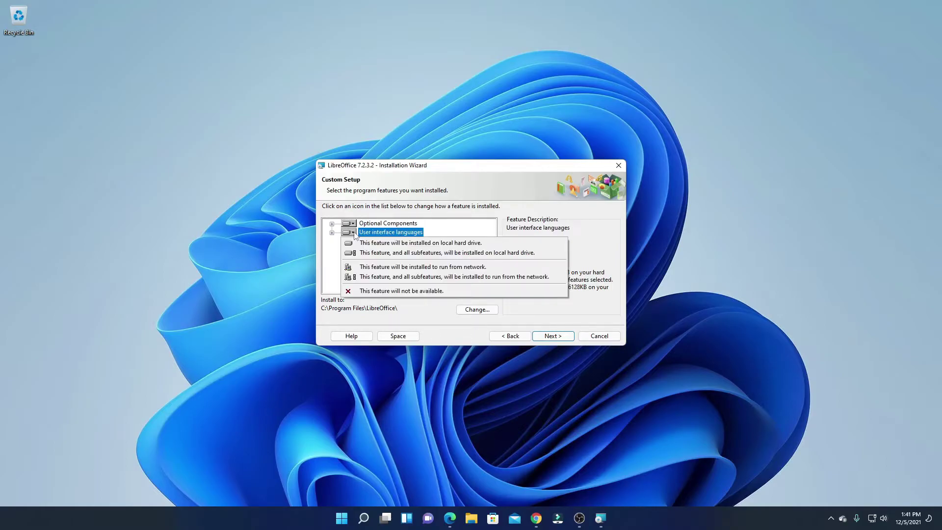
{"action": "left_click", "coordinate": [324, 254]}
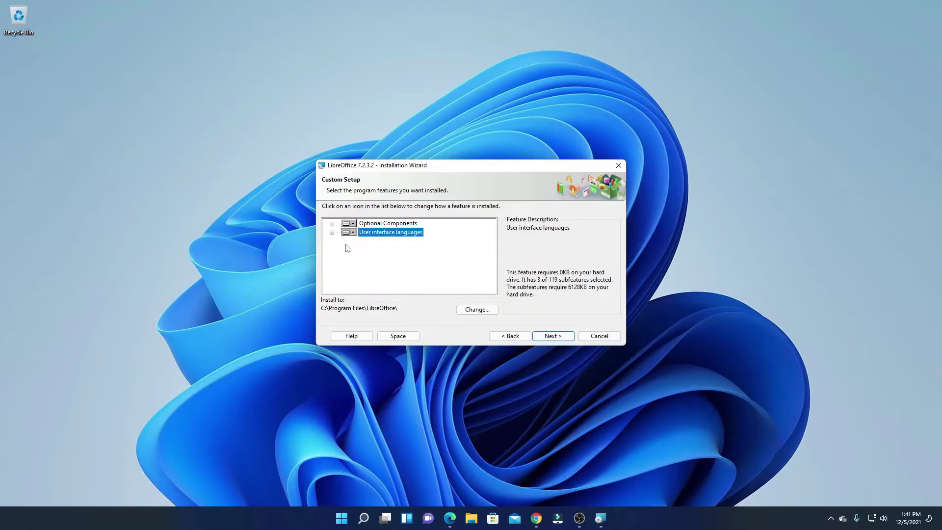
{"action": "left_click", "coordinate": [332, 233]}
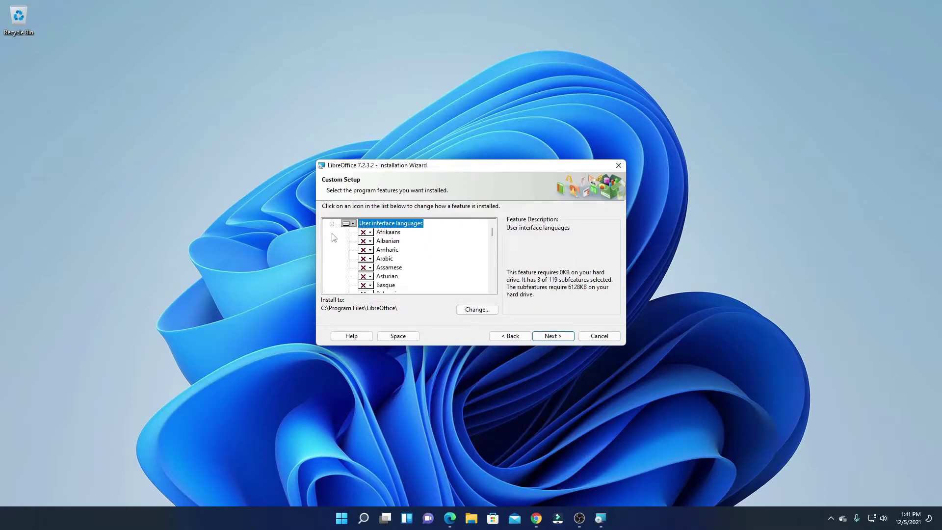
{"action": "scroll", "coordinate": [407, 268], "scroll_direction": "down", "scroll_amount": 10}
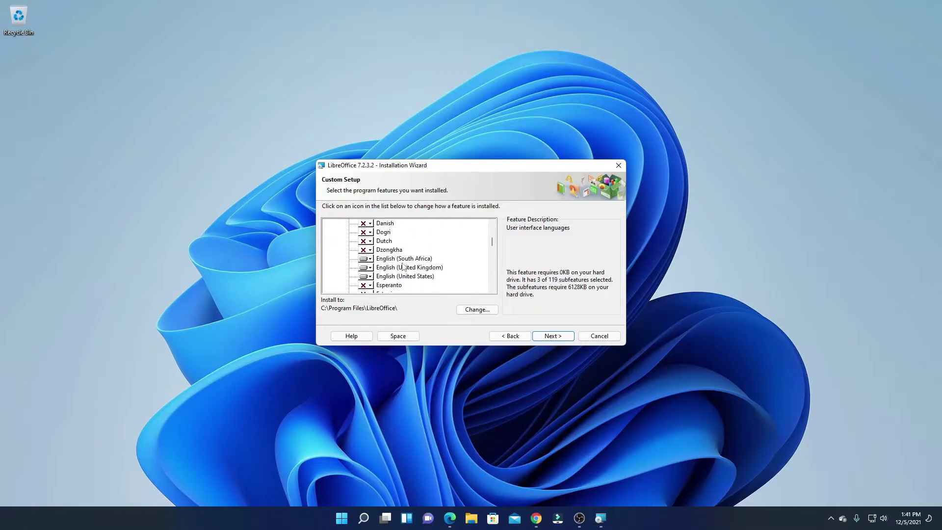
{"action": "scroll", "coordinate": [404, 267], "scroll_direction": "down", "scroll_amount": 2}
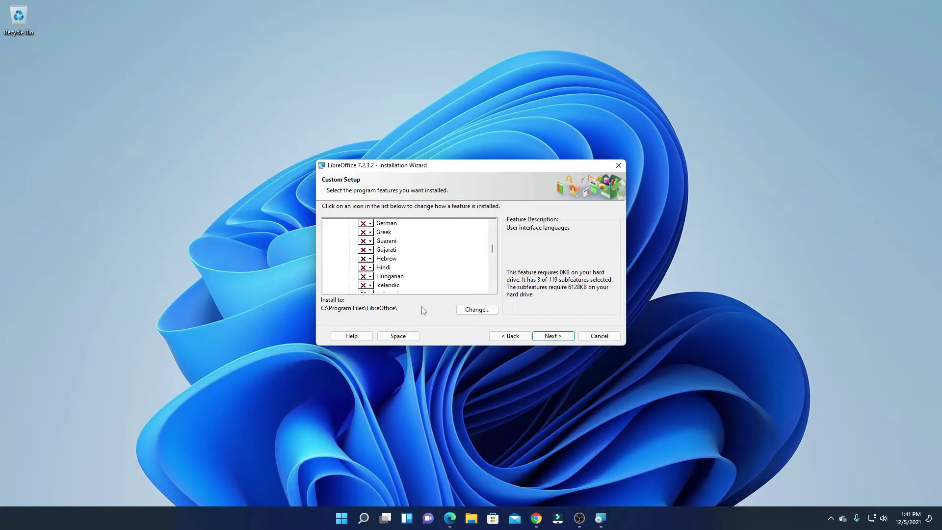
Keep C:\Program Files\LibreOffice\ as the install folder and continue to File Type.
{"action": "left_click", "coordinate": [493, 312]}
{"action": "left_click", "coordinate": [572, 220]}
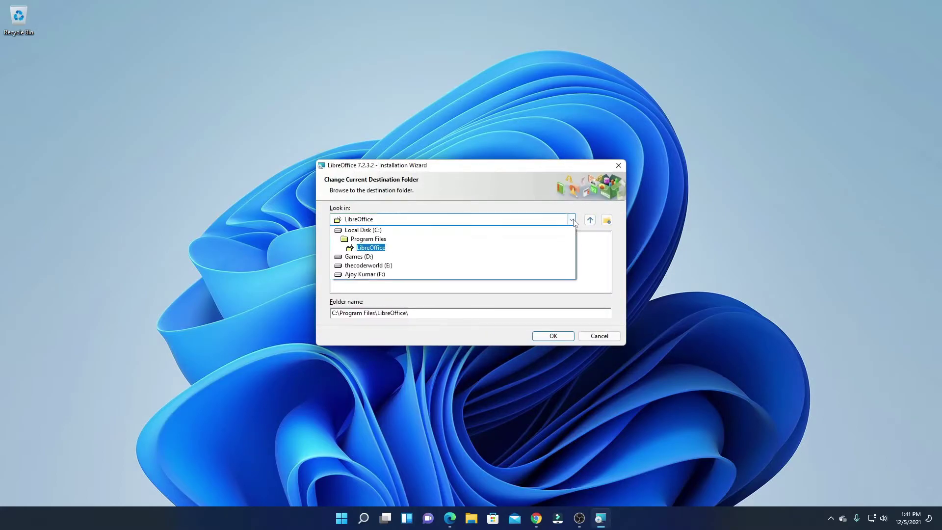
{"action": "left_click", "coordinate": [572, 220]}
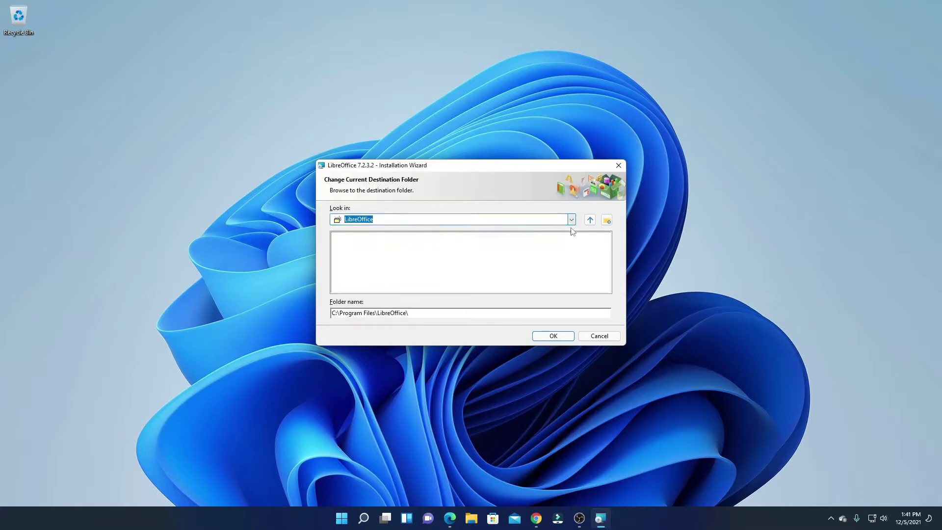
{"action": "left_click", "coordinate": [611, 338]}
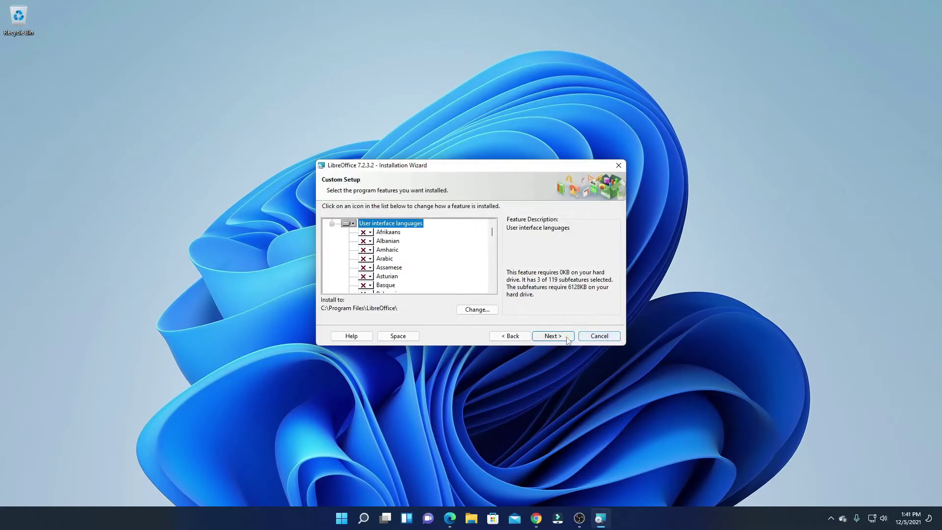
{"action": "left_click", "coordinate": [554, 336]}
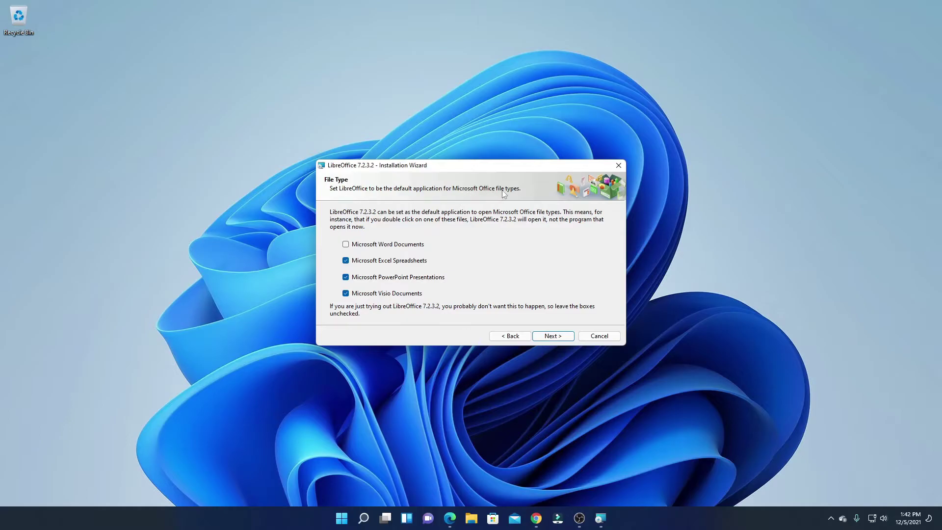
Also tick Microsoft Word Documents so all four file types open with LibreOffice.
{"action": "left_click", "coordinate": [346, 245]}
{"action": "left_click", "coordinate": [554, 339]}
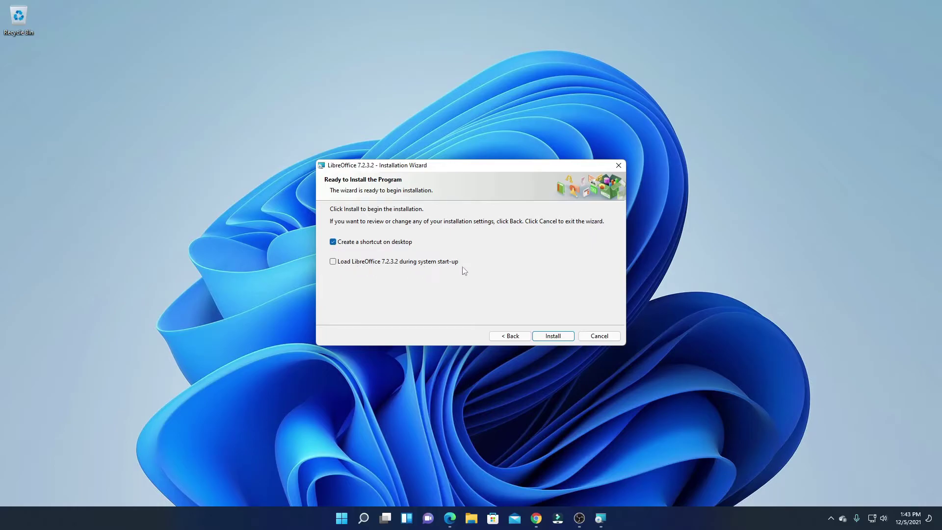
Leave start-up loading off, install LibreOffice 7.2.3.2 and finish the wizard.
{"action": "left_click", "coordinate": [333, 262]}
{"action": "left_click", "coordinate": [333, 261]}
{"action": "left_click", "coordinate": [565, 341]}
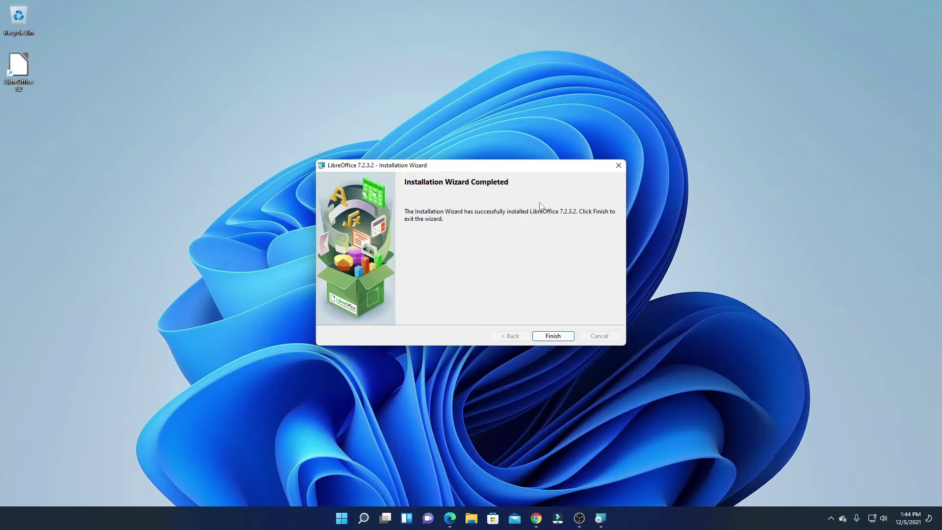
{"action": "left_click", "coordinate": [555, 336]}
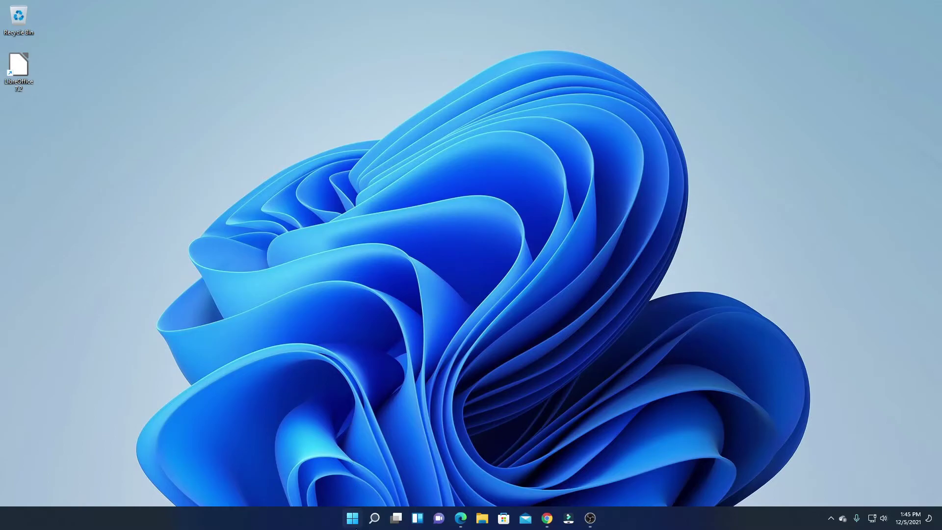
Search the Start menu for 'libreOffice' and launch the best match.
{"action": "left_click", "coordinate": [355, 523]}
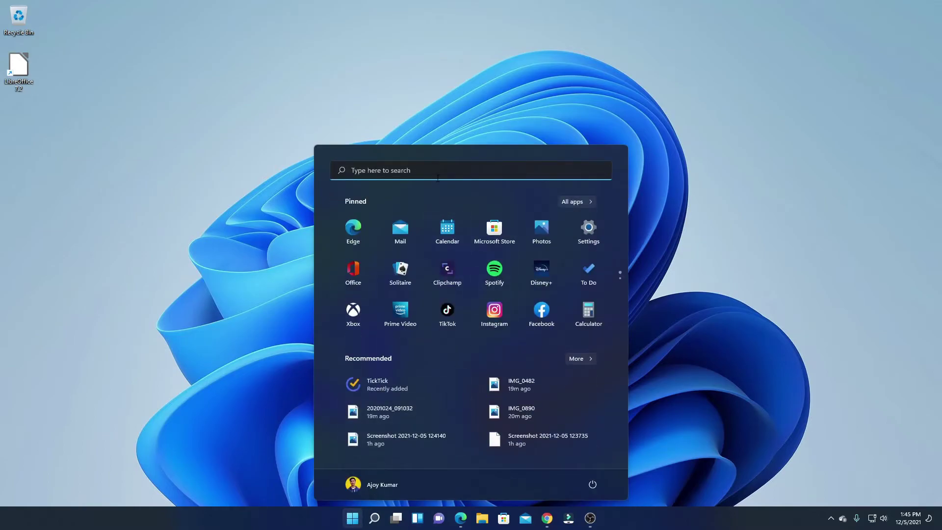
{"action": "type", "text": "libreOffice"}
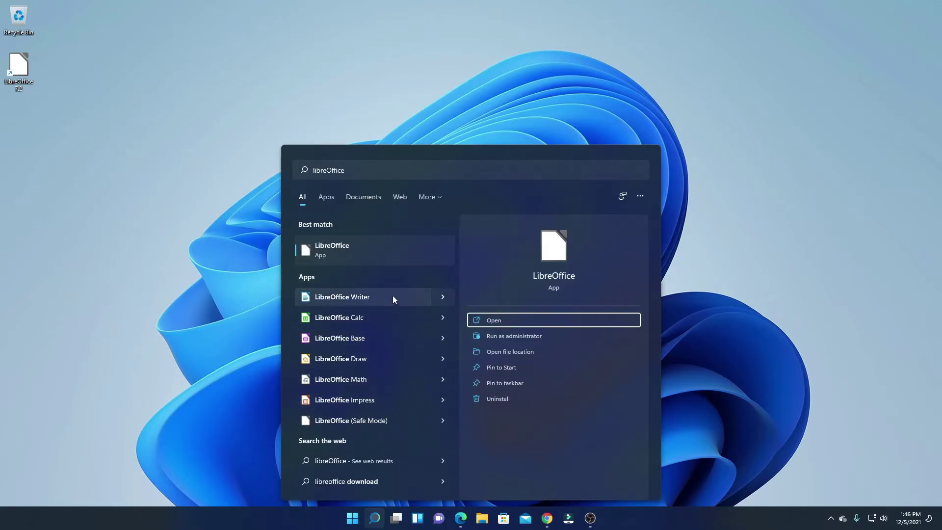
{"action": "left_click", "coordinate": [367, 252]}
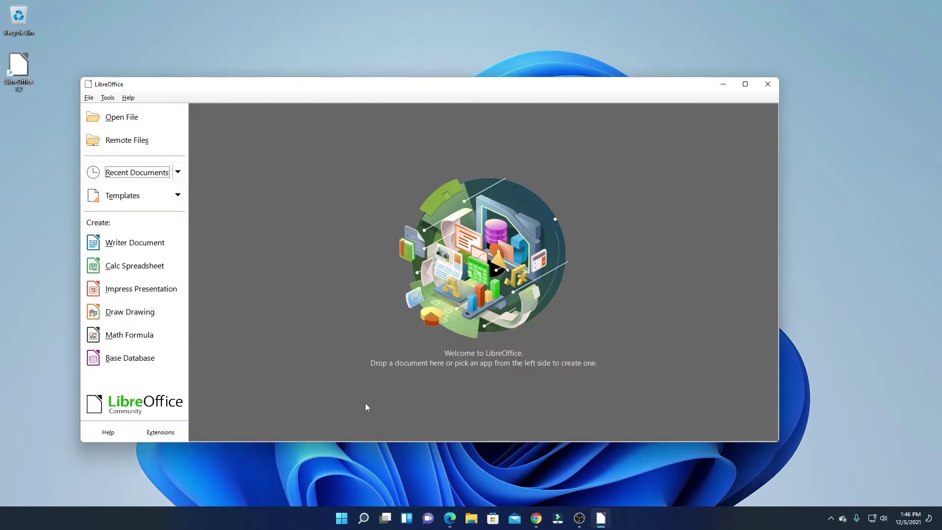
Maximize the Start Center and create a new Writer Document.
{"action": "left_click", "coordinate": [746, 87]}
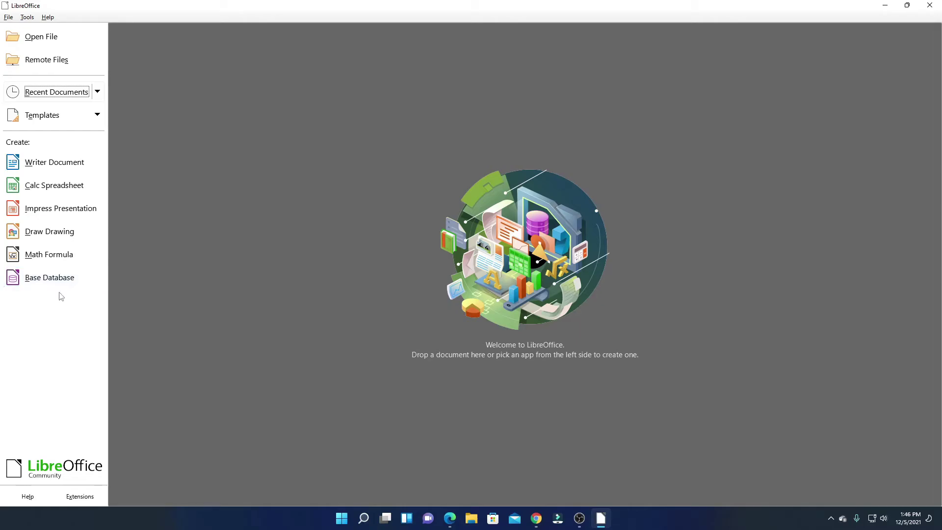
{"action": "left_click", "coordinate": [65, 168]}
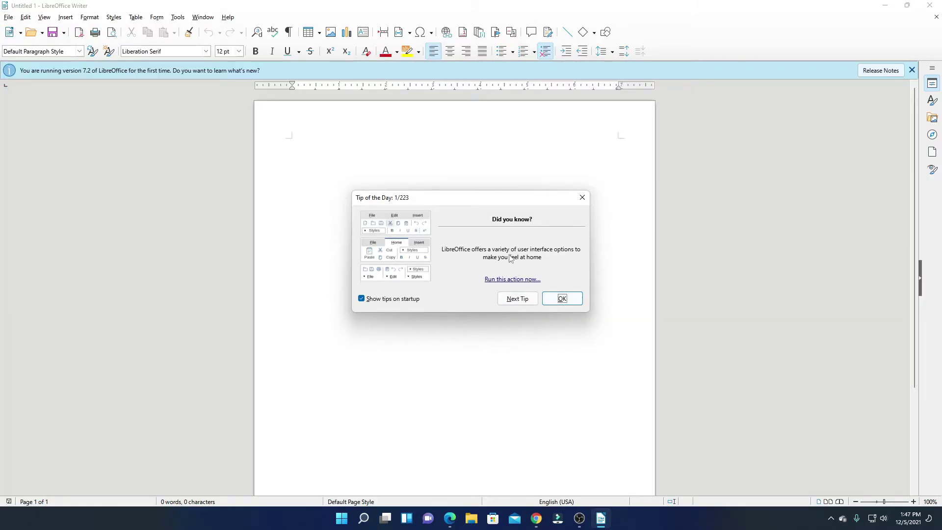
Close Tip of the Day, the Untitled Writer document, and a new blank Calc spreadsheet.
{"action": "left_click", "coordinate": [581, 198]}
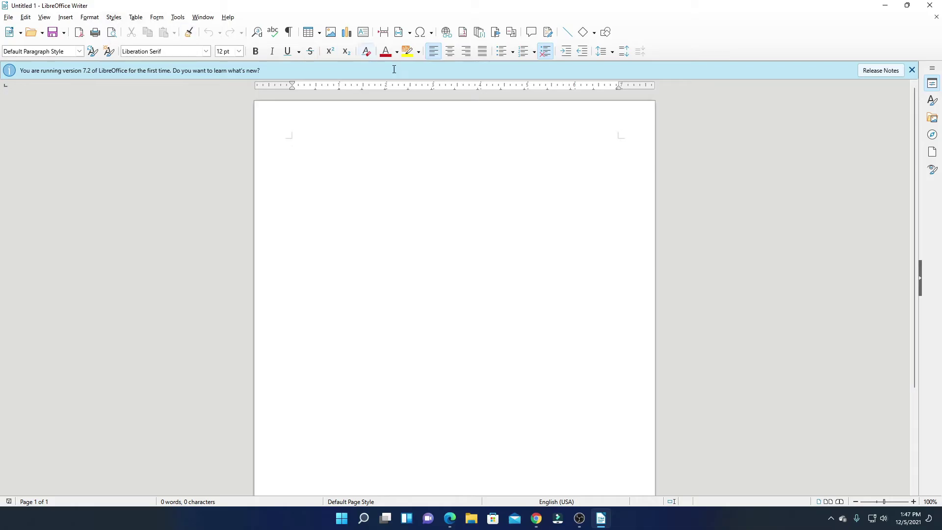
{"action": "key", "text": "ctrl+w"}
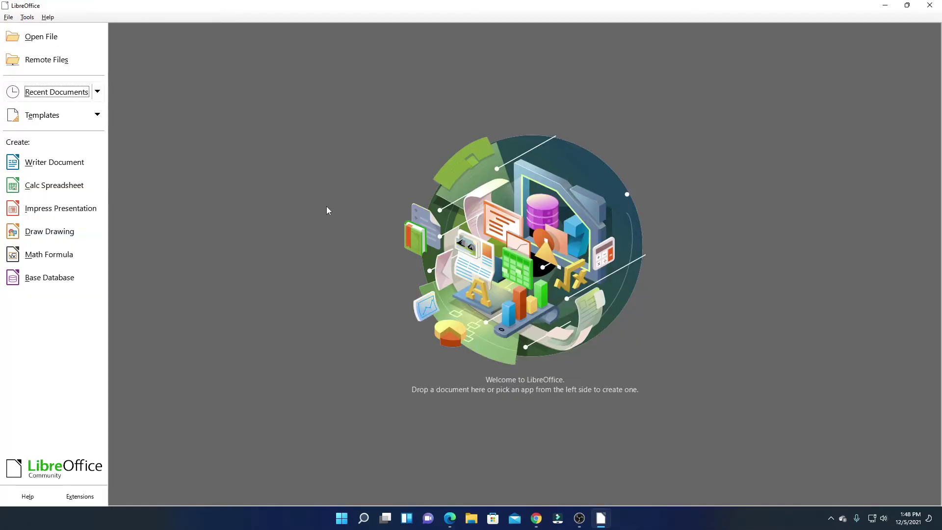
{"action": "left_click", "coordinate": [86, 191]}
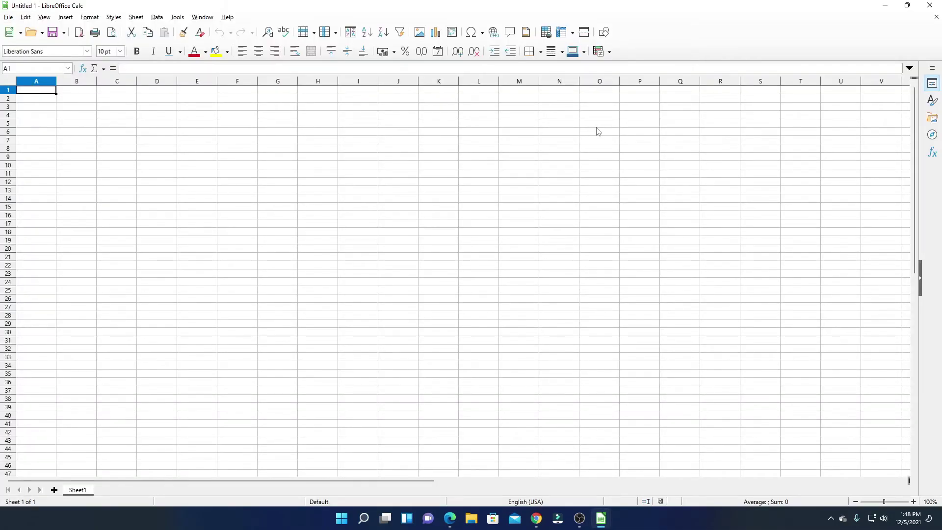
{"action": "key", "text": "ctrl+w"}
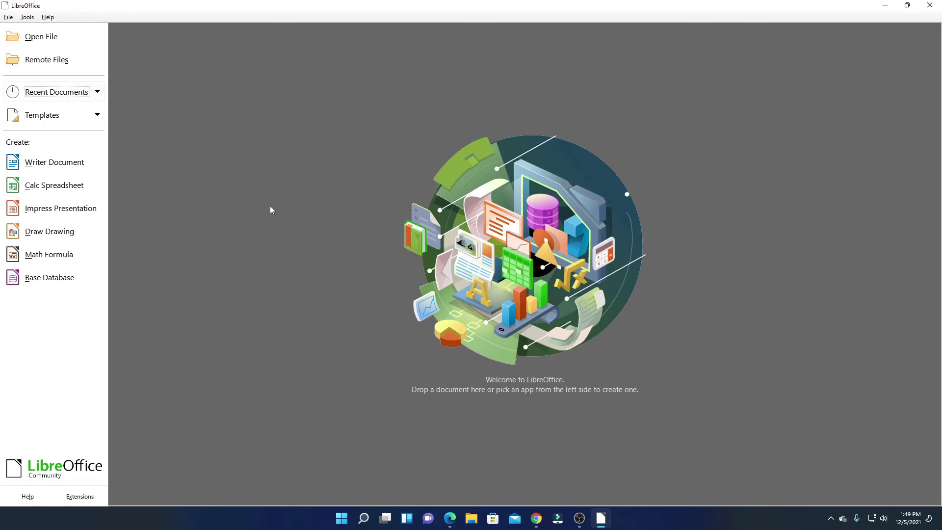
{"action": "left_click", "coordinate": [84, 208]}
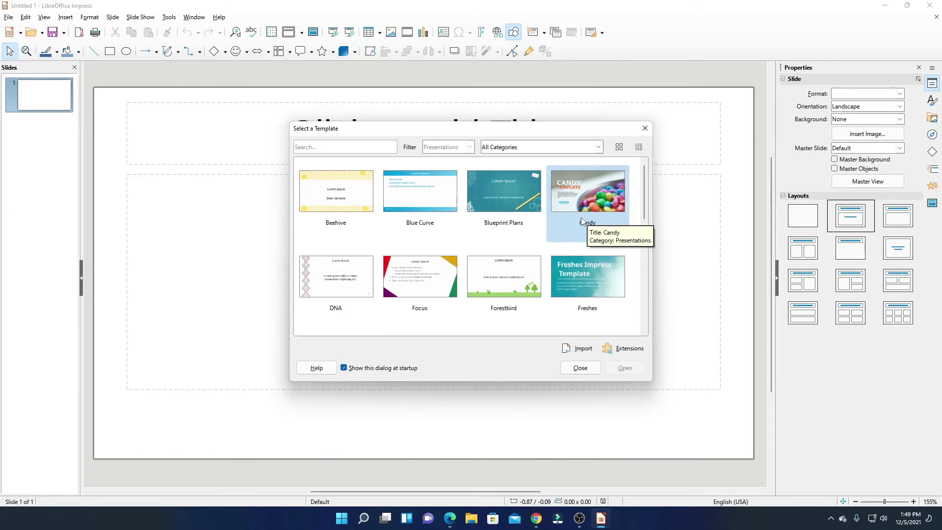
{"action": "double_click", "coordinate": [577, 210]}
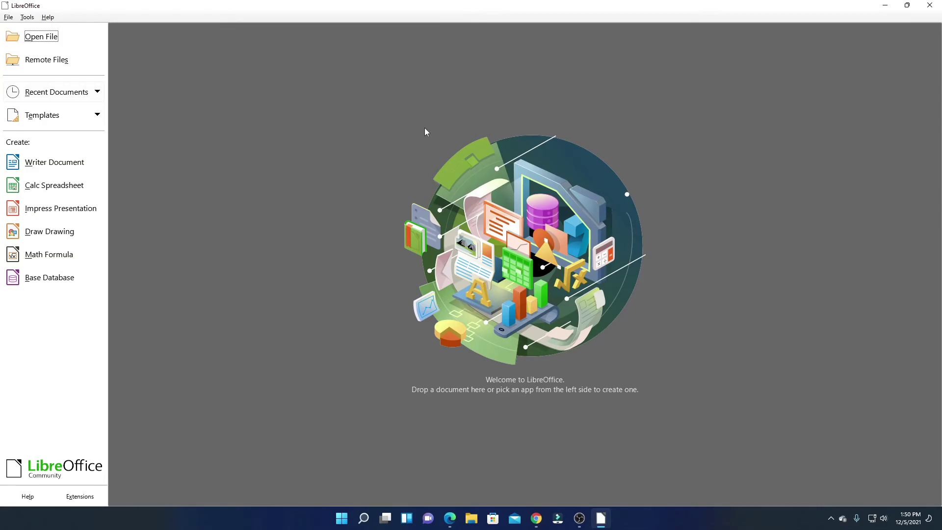
{"action": "left_click", "coordinate": [41, 38]}
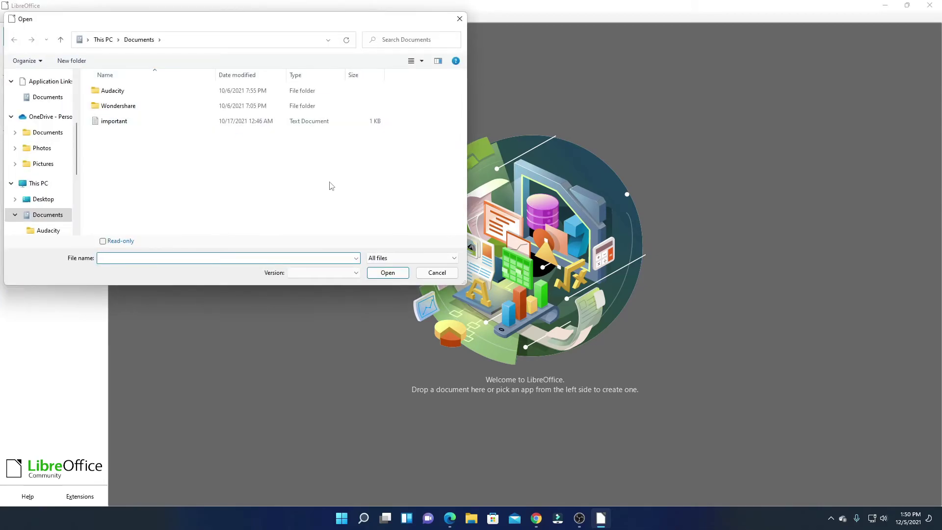
{"action": "left_click", "coordinate": [459, 19]}
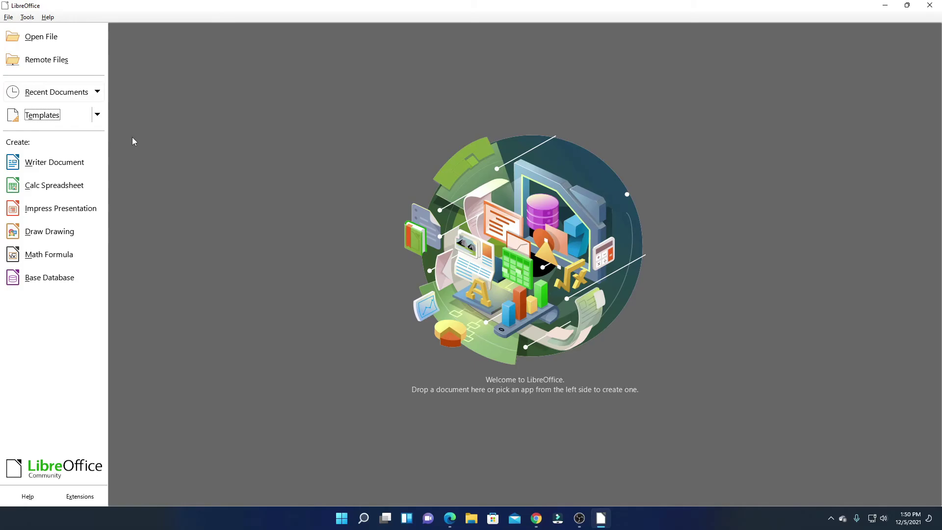
Filter the Start Center template gallery to Impress Templates, showing presentations from Beehive to Yellow Idea.
{"action": "left_click", "coordinate": [79, 119]}
{"action": "scroll", "coordinate": [581, 273], "scroll_direction": "down", "scroll_amount": 10}
{"action": "scroll", "coordinate": [580, 273], "scroll_direction": "up", "scroll_amount": 10}
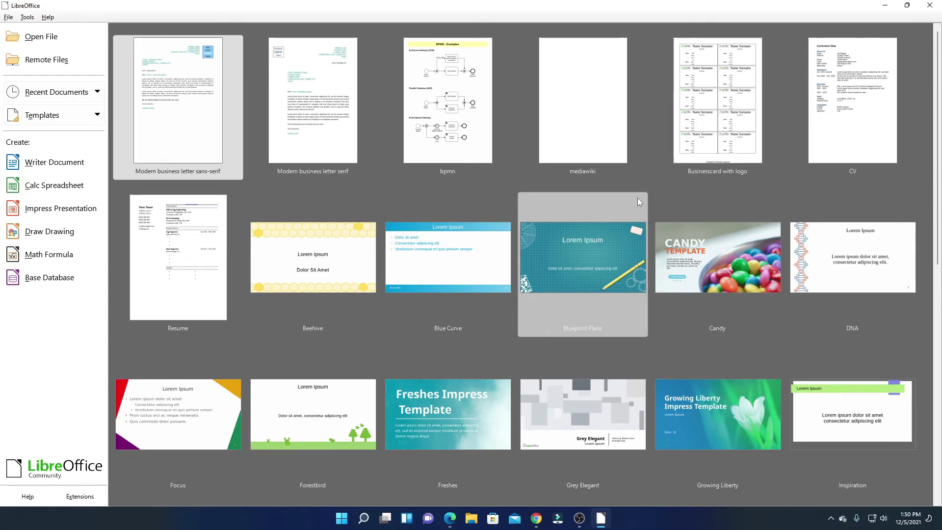
{"action": "left_click", "coordinate": [98, 116]}
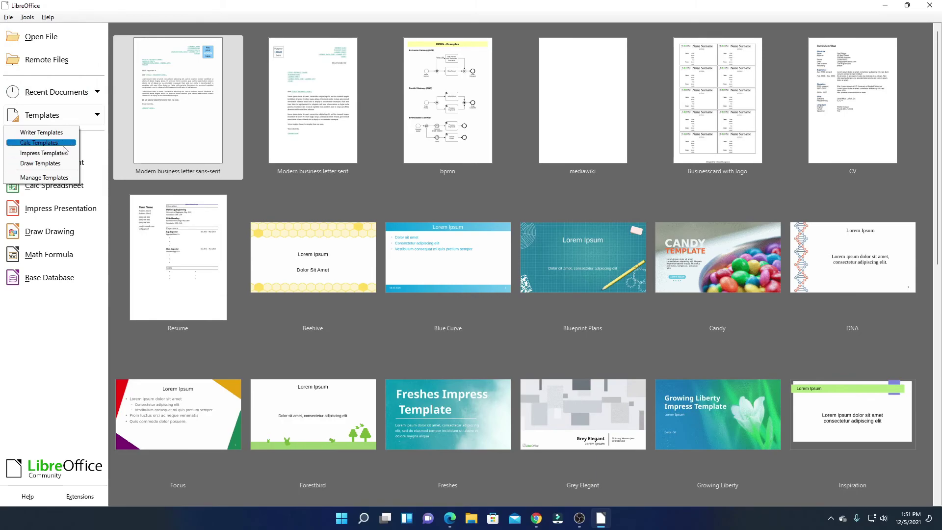
{"action": "left_click", "coordinate": [47, 155]}
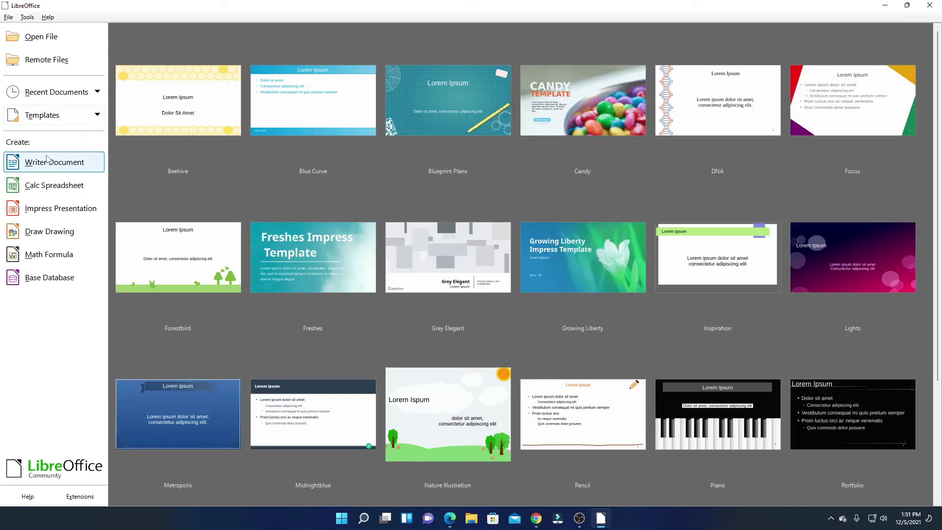
{"action": "scroll", "coordinate": [602, 205], "scroll_direction": "down", "scroll_amount": 3}
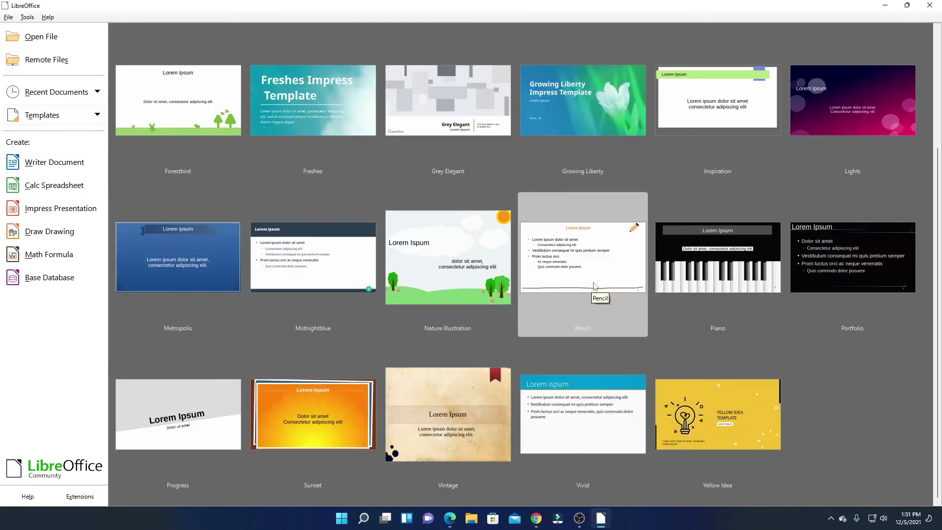
{"action": "scroll", "coordinate": [594, 286], "scroll_direction": "up", "scroll_amount": 3}
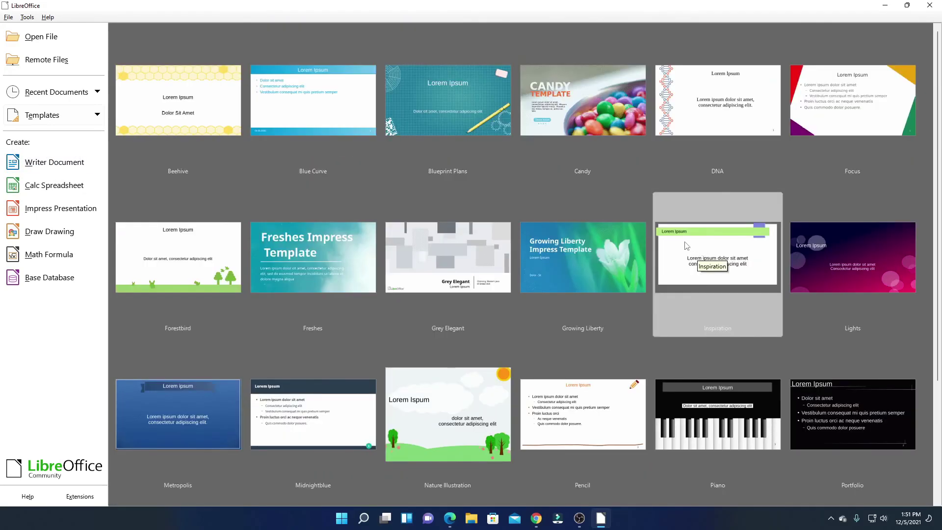